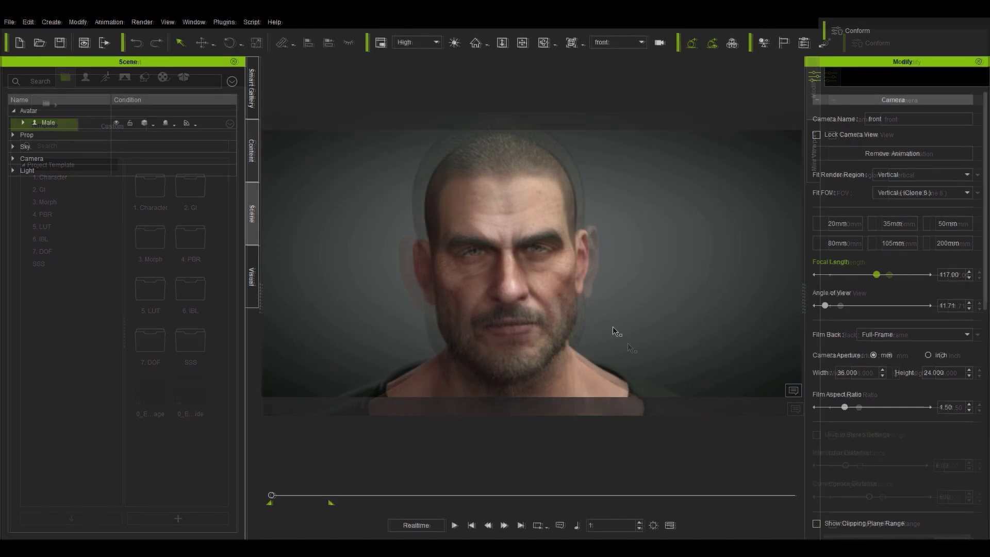
Step: Select the Male character and show its Motion tab in the Modify panel
left_click(521, 294)
left_click(834, 78)
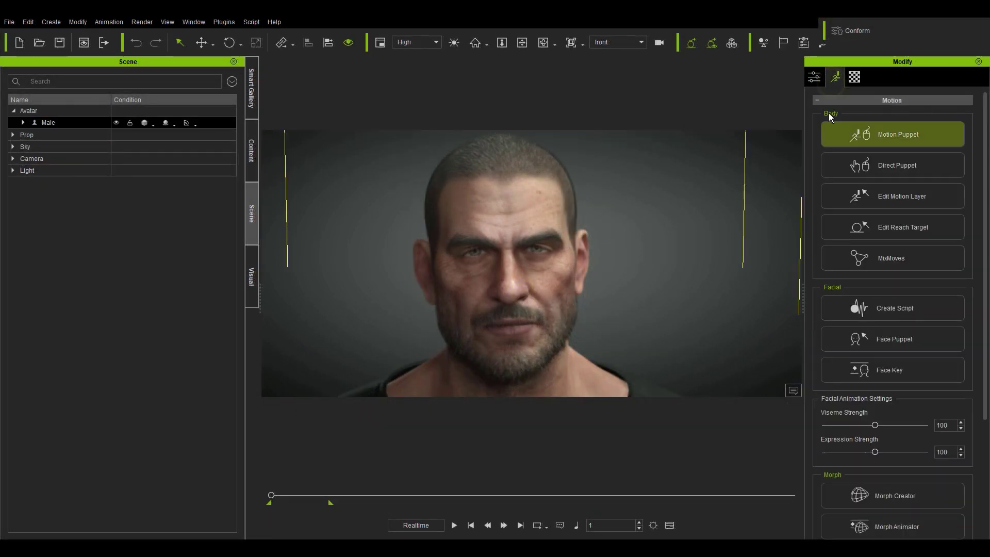
Step: Open Face Puppet for the Male head and preview the puppeteering
left_click(871, 345)
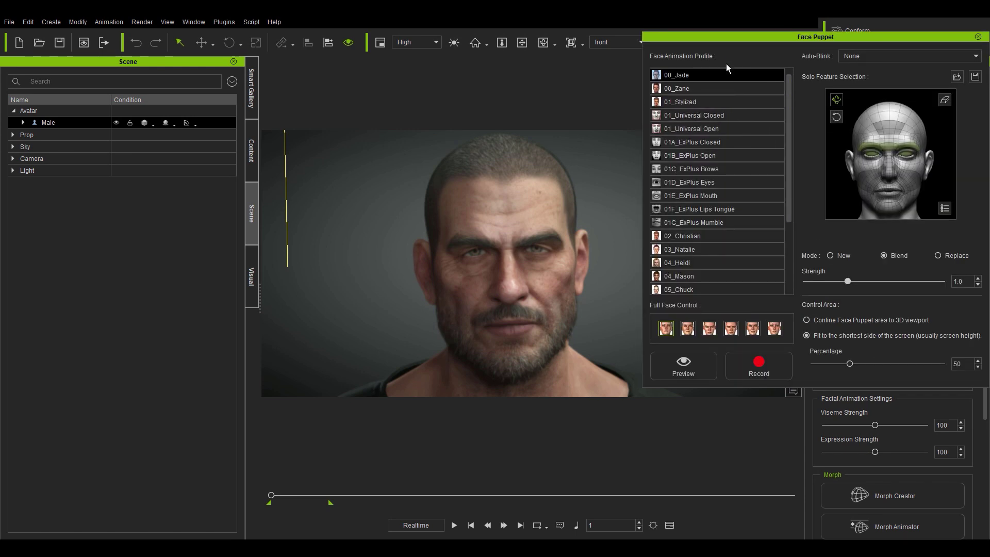
left_click(702, 364)
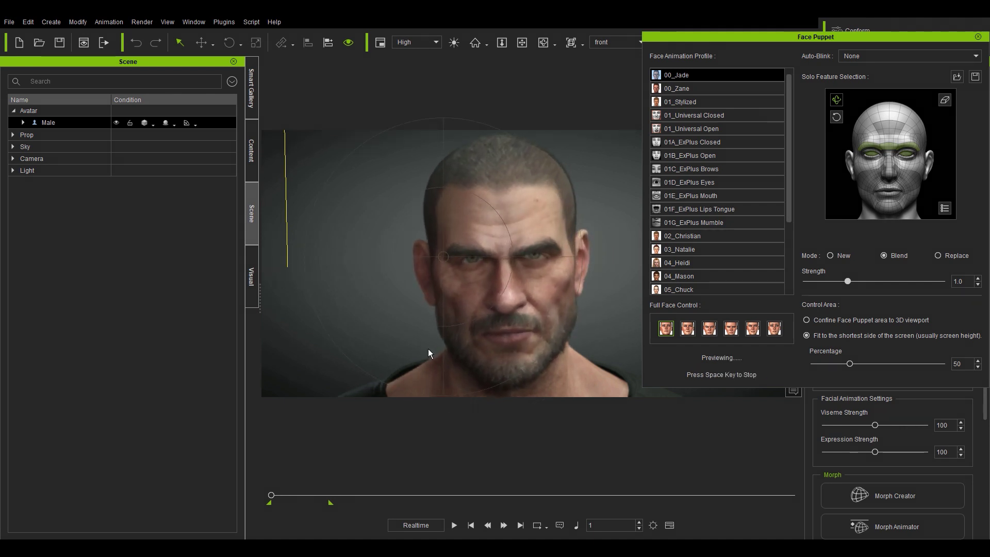
key("space")
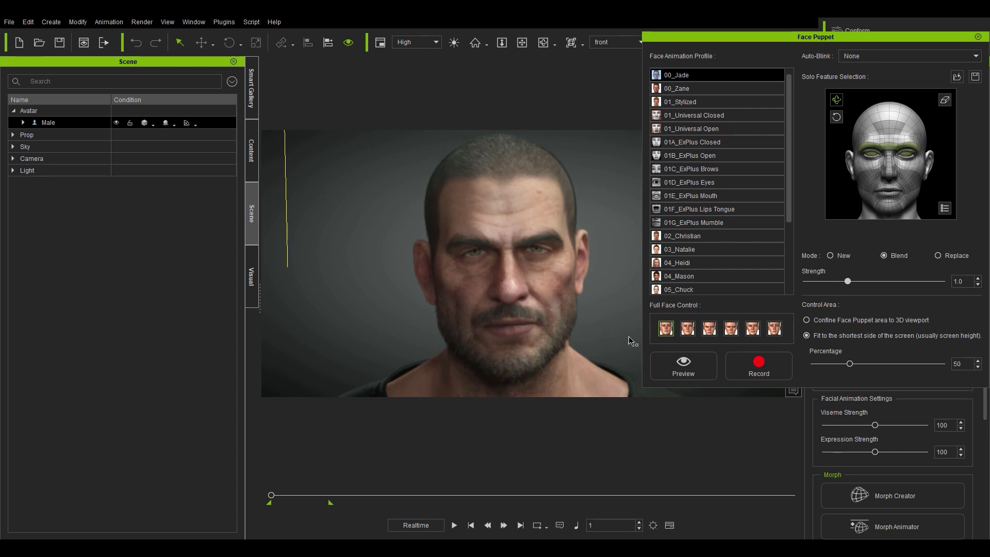
left_click(680, 363)
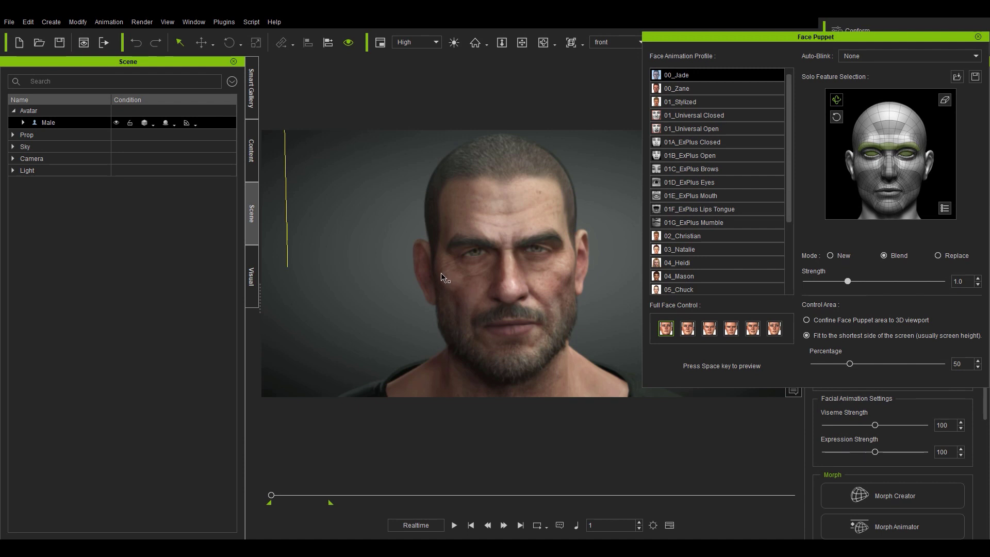
key("space")
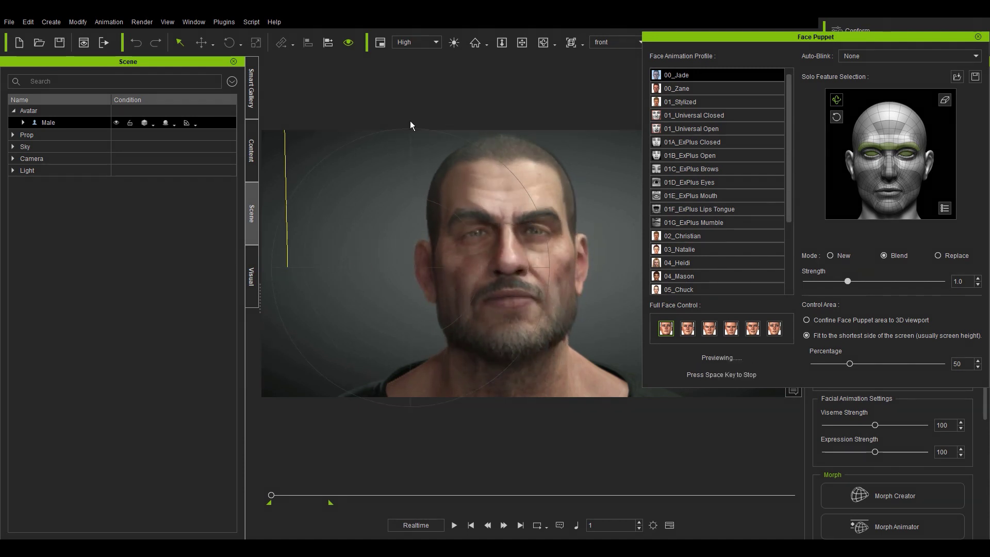
key("space")
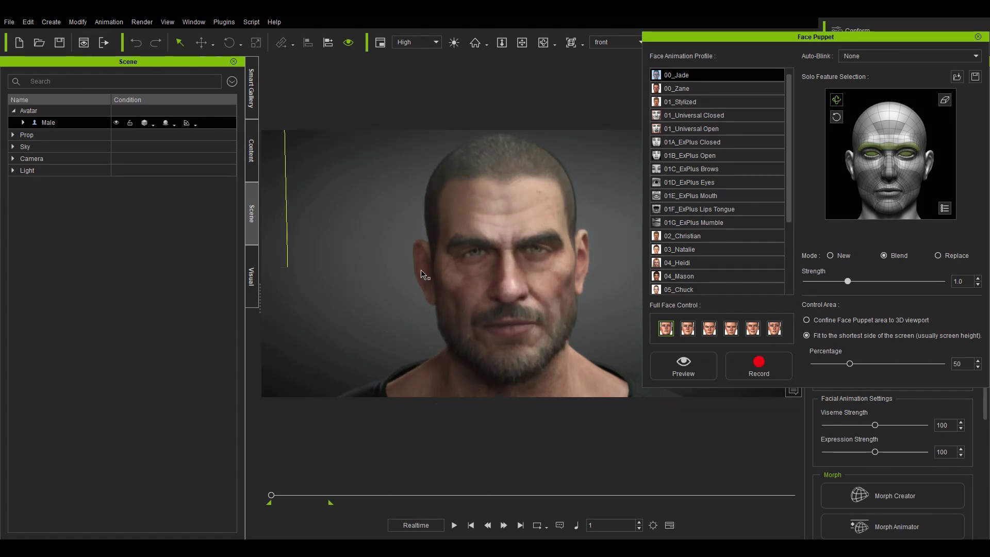
Step: Set the control area Percentage to 80, preview, and confine it to the 3D viewport
double_click(965, 365)
type("80")
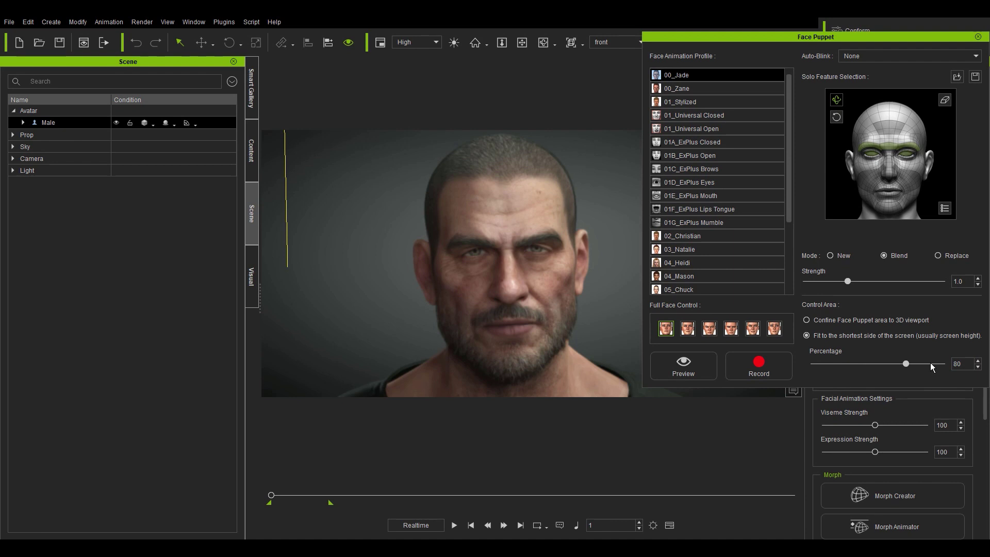
left_click(684, 365)
key("space")
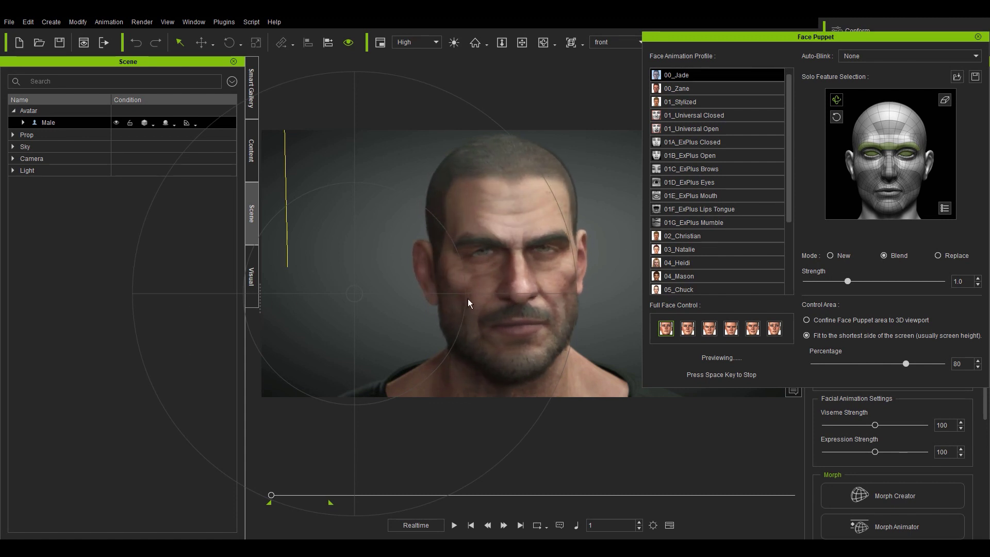
key("space")
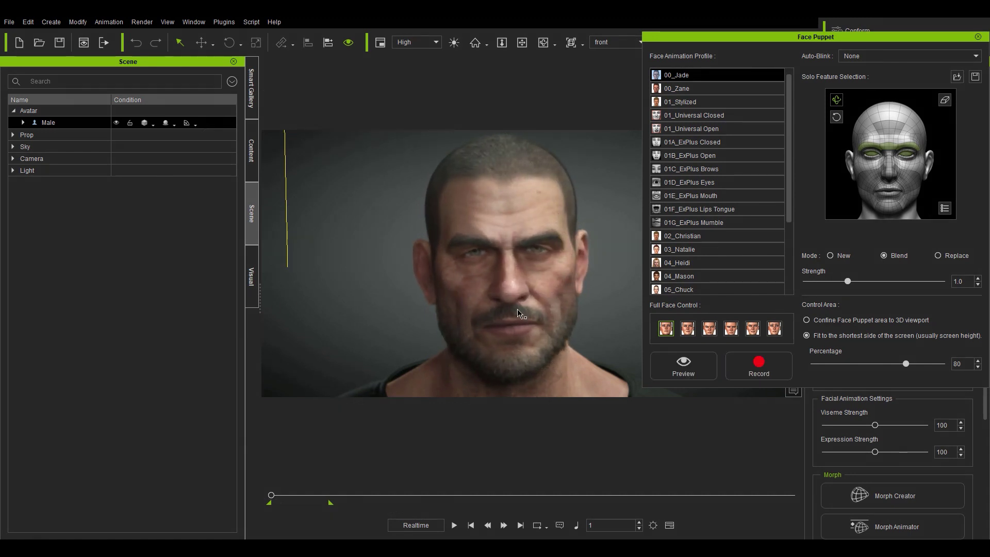
left_click(834, 324)
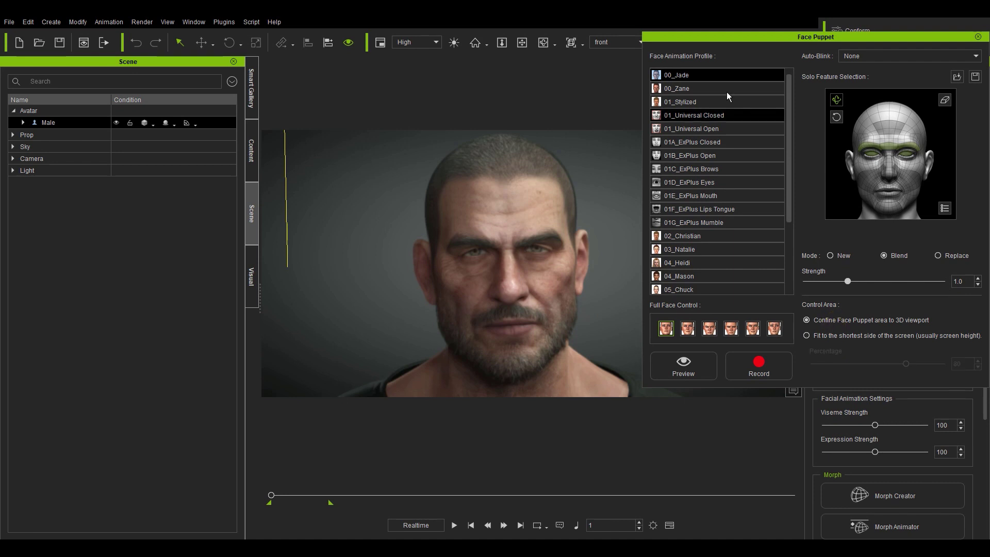
left_click_drag(723, 40, 900, 47)
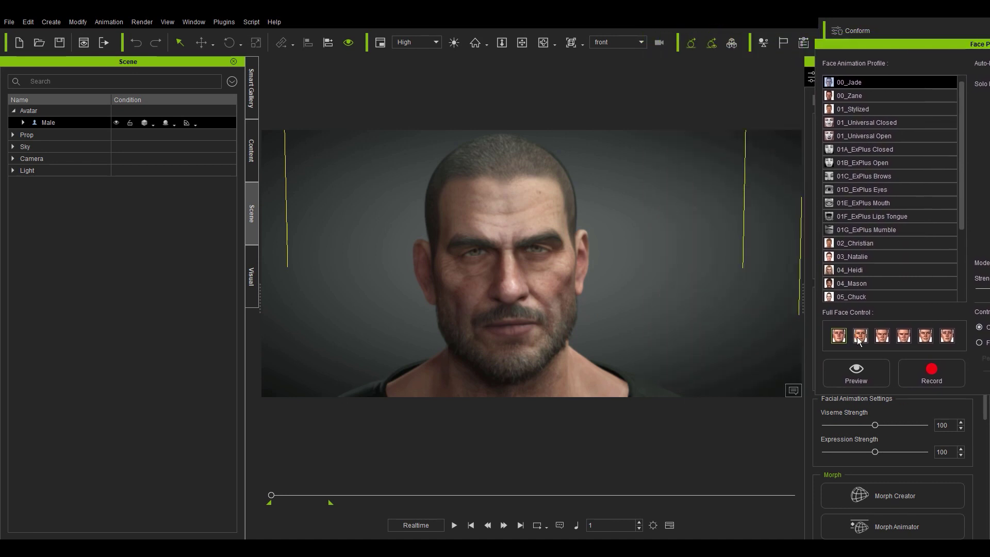
Step: Fit the control area to the screen's shortest side at 50 percent
key("space")
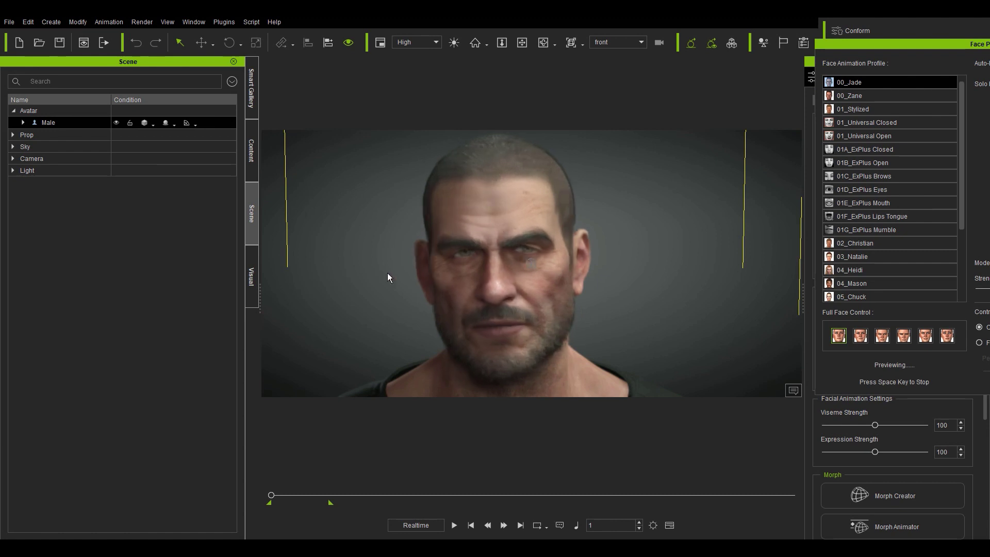
key("space")
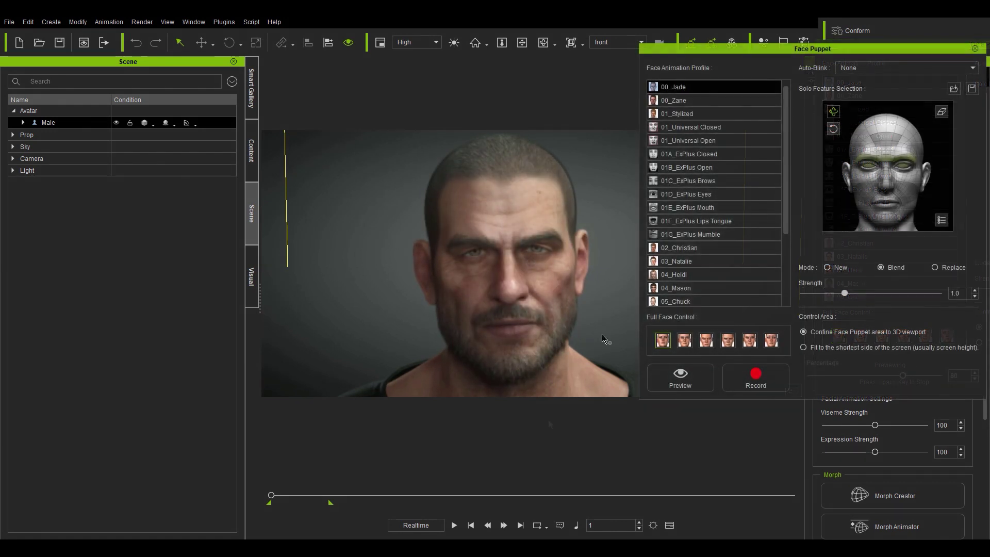
left_click(843, 348)
double_click(964, 379)
type("50")
key("Return")
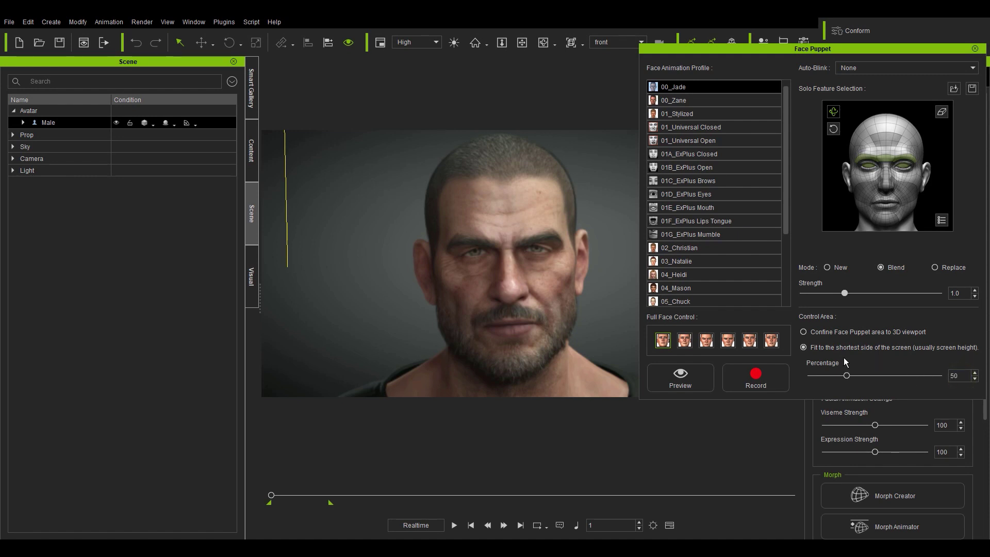
Step: Preview the face puppeteering with the 50 percent control area
left_click(681, 377)
key("space")
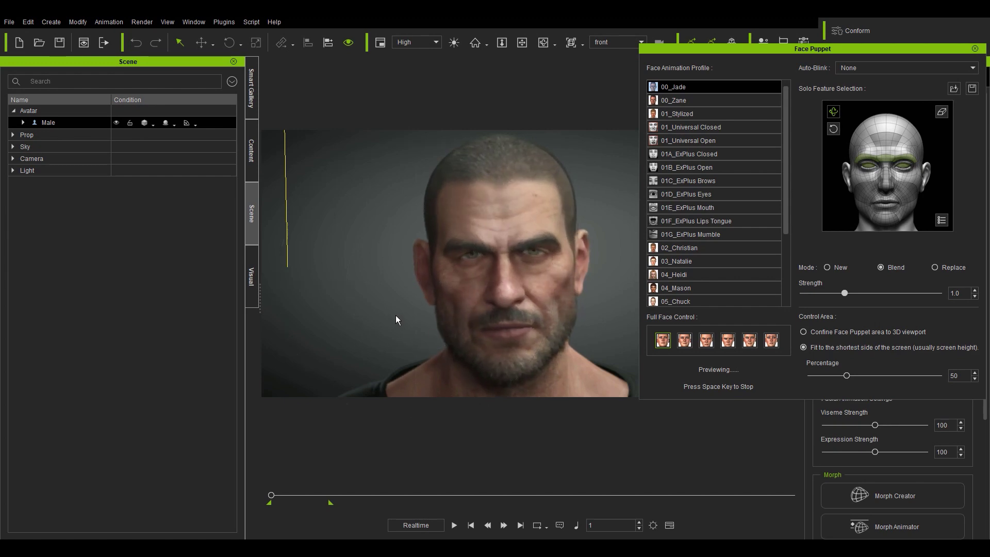
key("space")
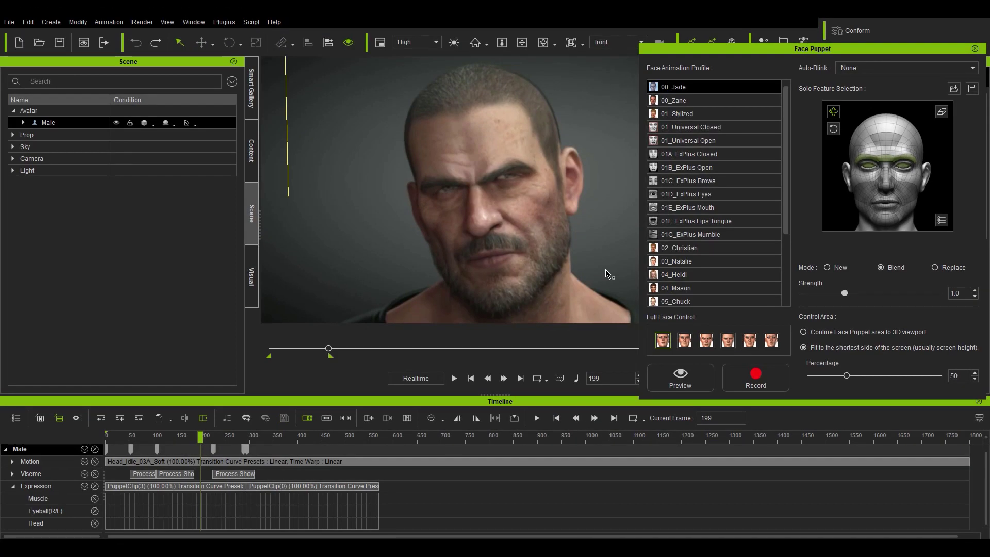
Step: From frame 1, record a New-mode full-face puppet take and play it back
left_click_drag(329, 349, 270, 348)
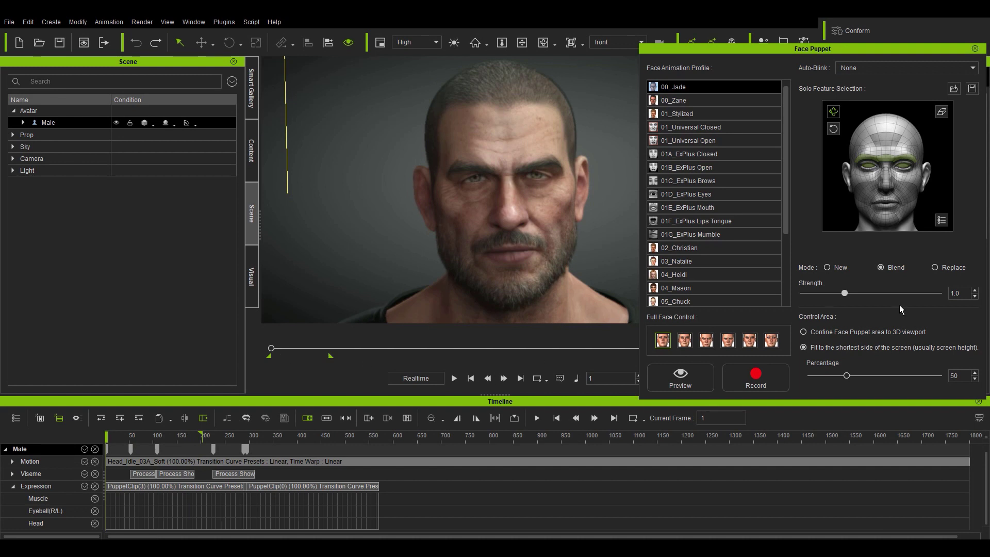
left_click(453, 379)
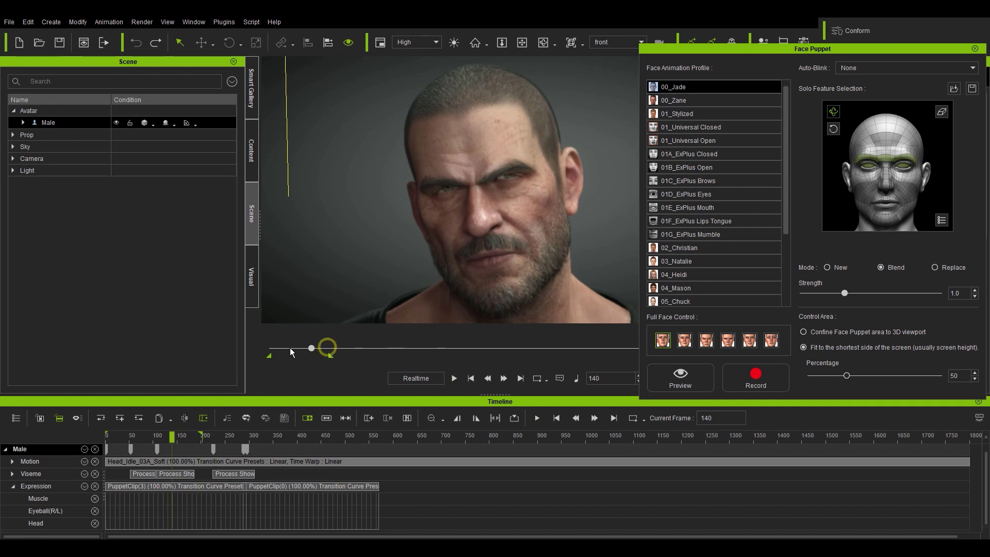
left_click_drag(328, 348, 271, 348)
left_click(832, 269)
left_click(757, 379)
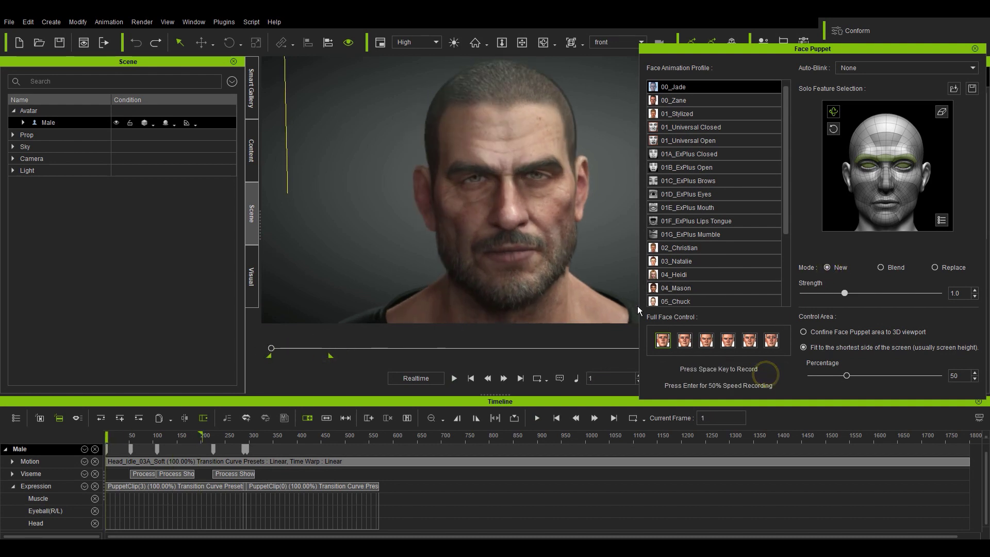
key("space")
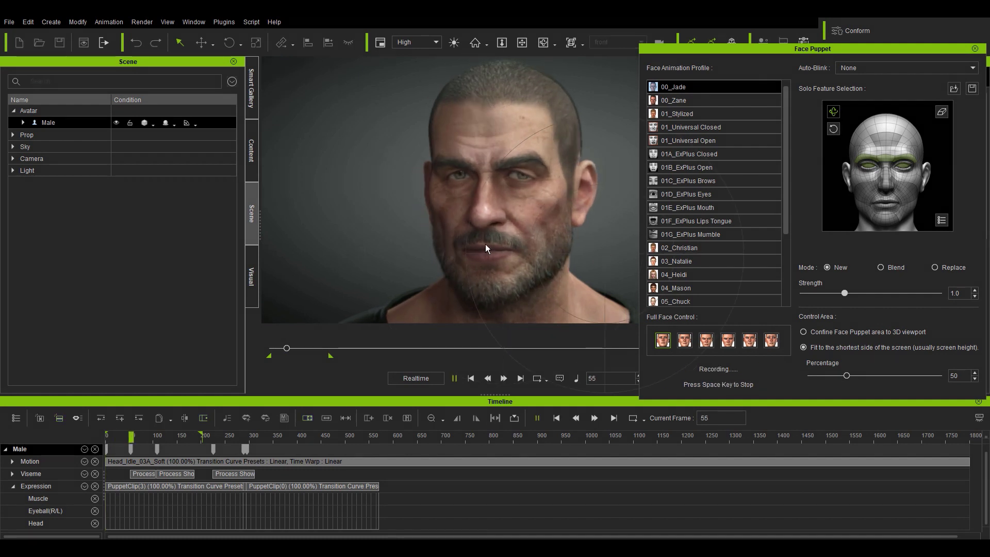
key("space")
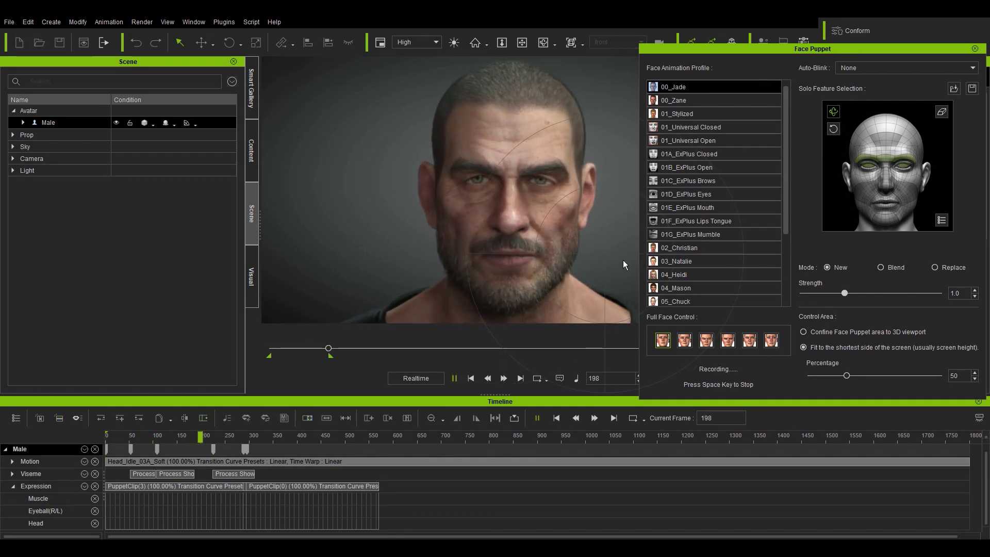
left_click_drag(330, 350, 253, 350)
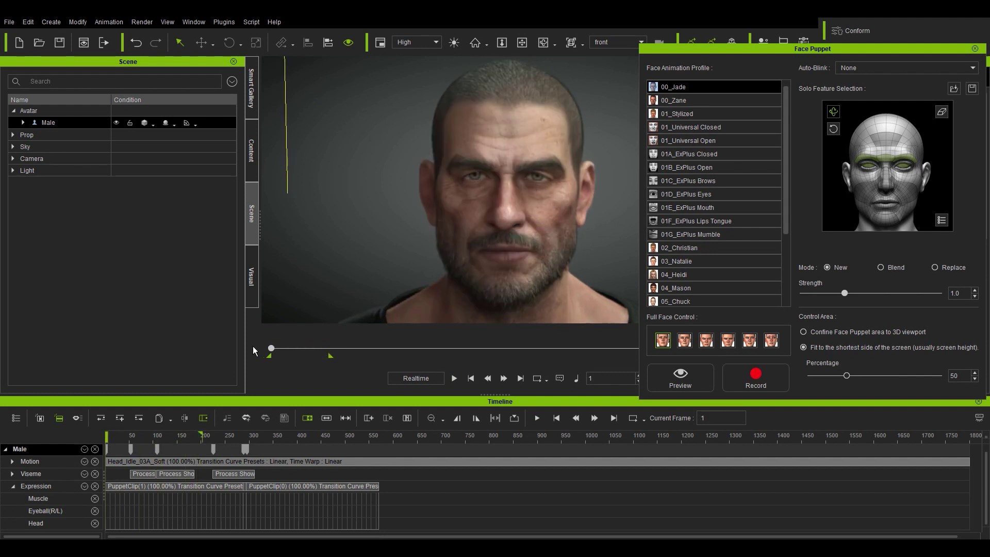
left_click(454, 379)
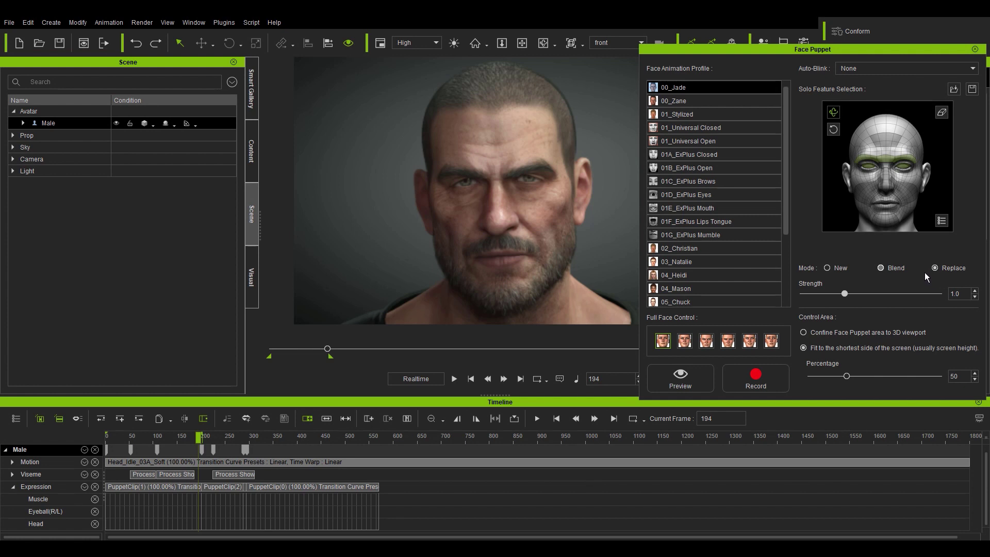
Step: Solo the forehead and record a Replace-mode take from the start of the timeline
left_click(943, 111)
left_click(869, 158)
left_click(887, 138)
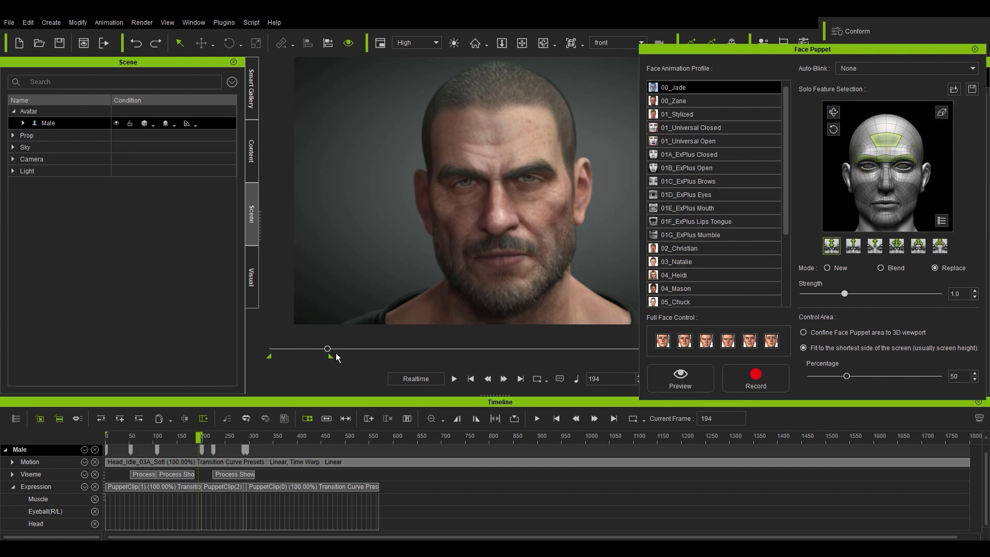
left_click_drag(329, 349, 255, 352)
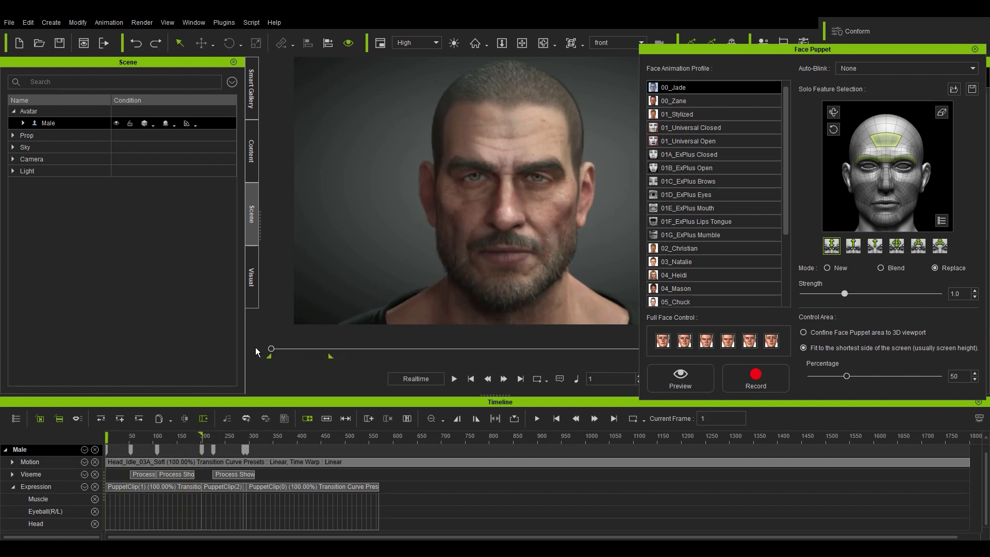
left_click(756, 376)
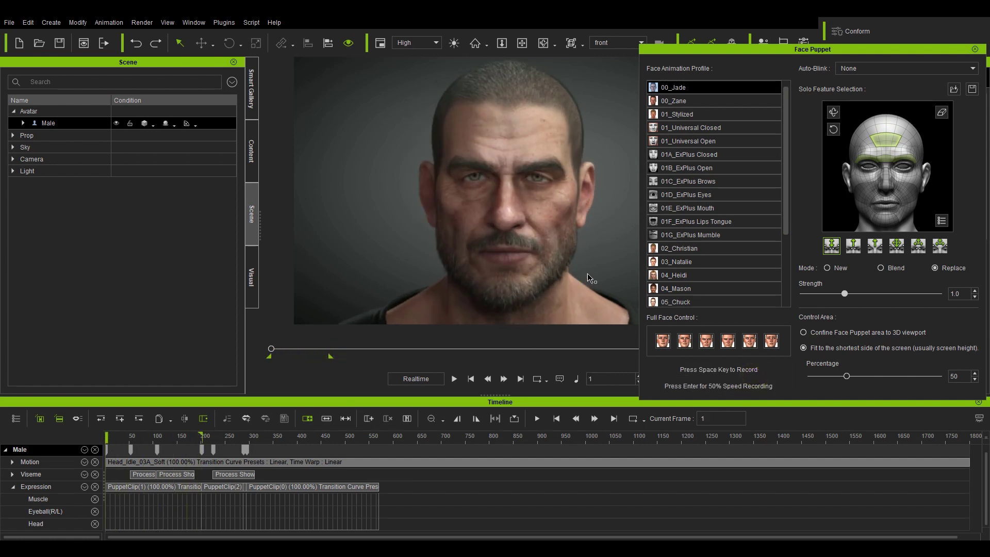
key("space")
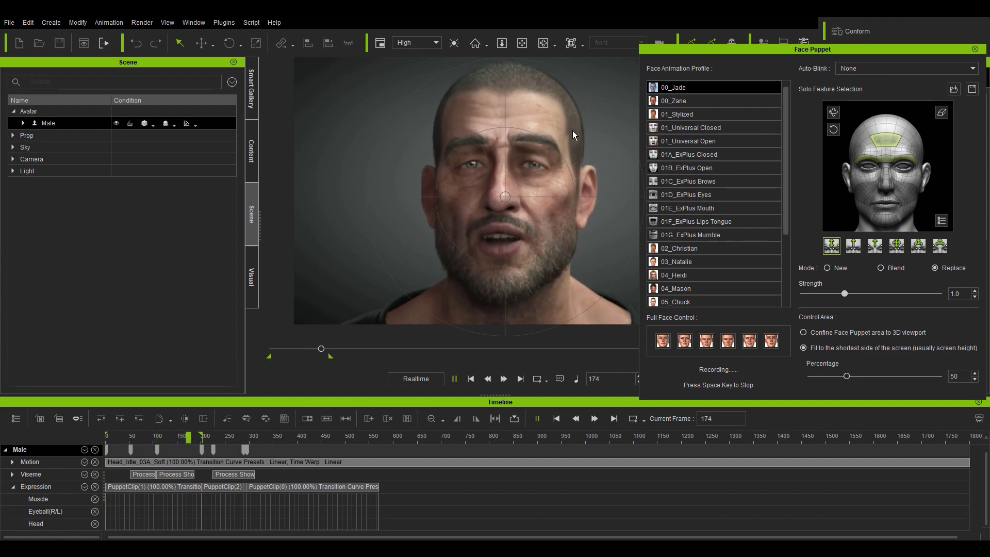
key("space")
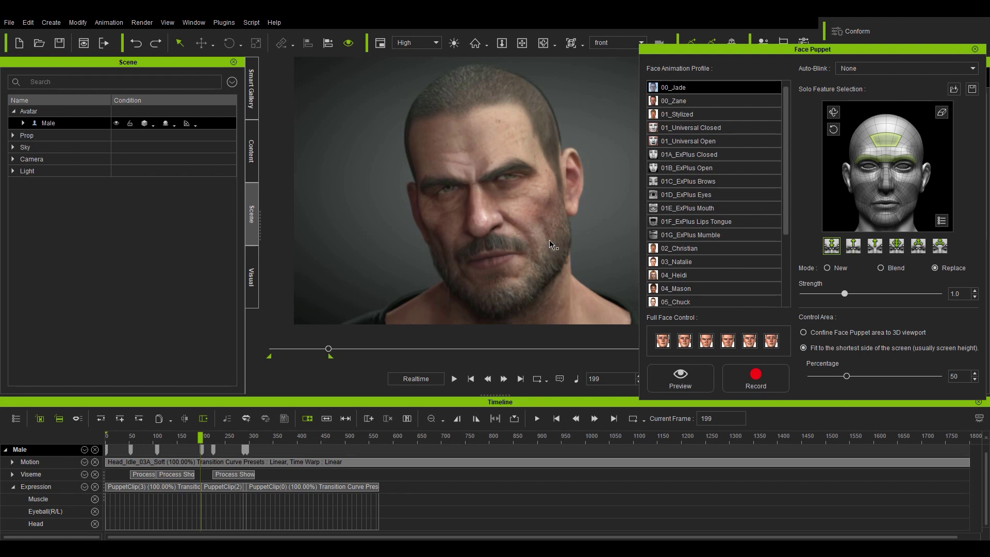
Step: Switch to Blend mode and solo the brows, nose and cheeks
left_click(883, 268)
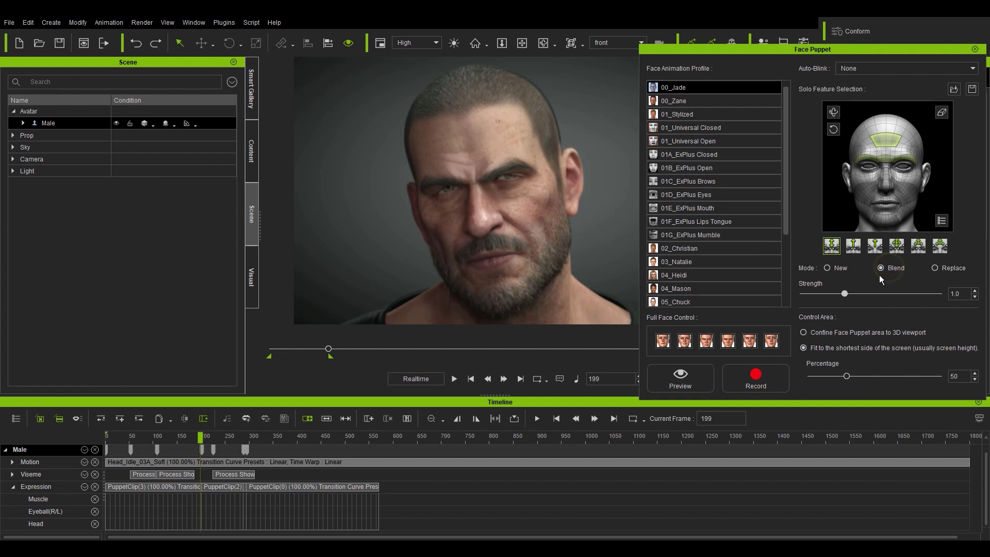
left_click(941, 114)
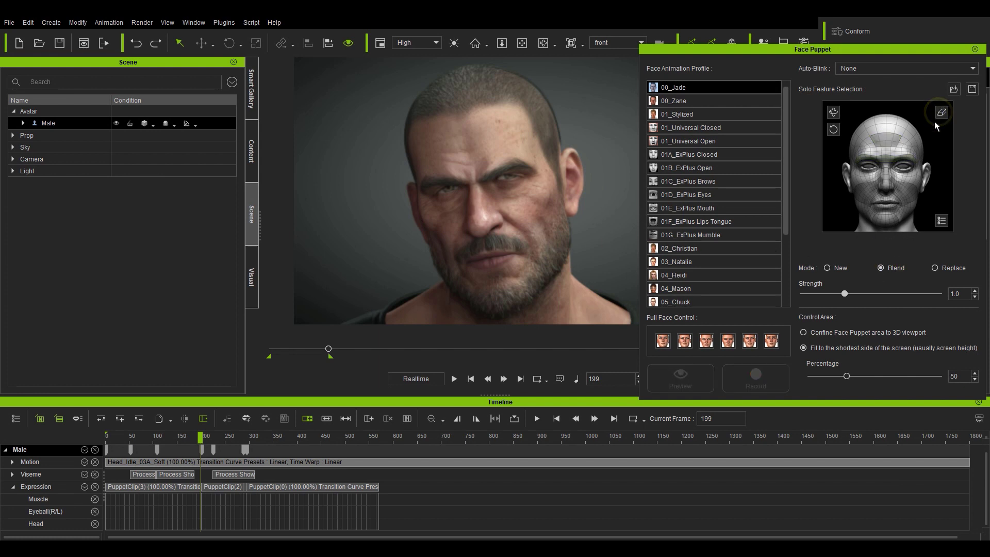
left_click(864, 156)
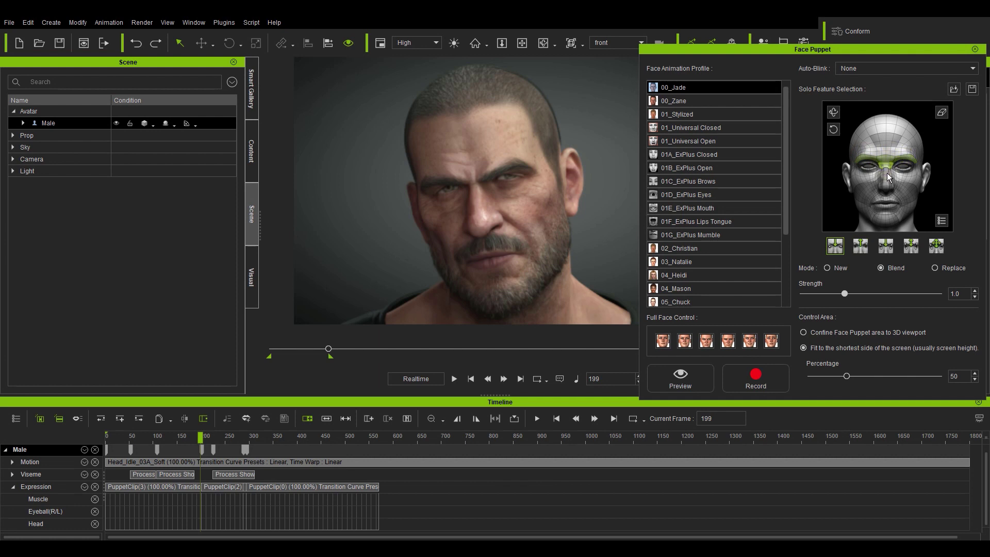
left_click(886, 177)
left_click(862, 190)
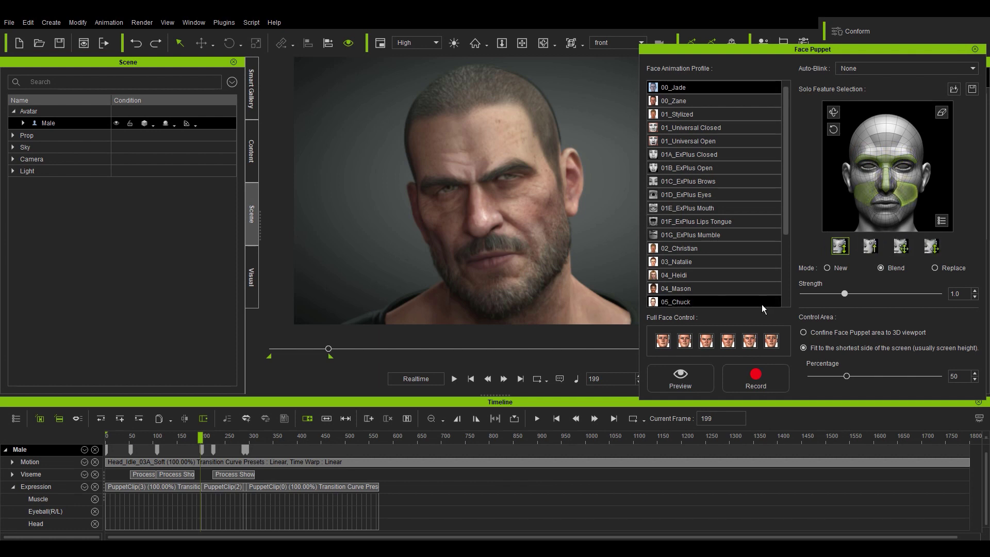
Step: Record the brow, nose and cheek take from frame 1 and play the result back
left_click_drag(329, 349, 271, 349)
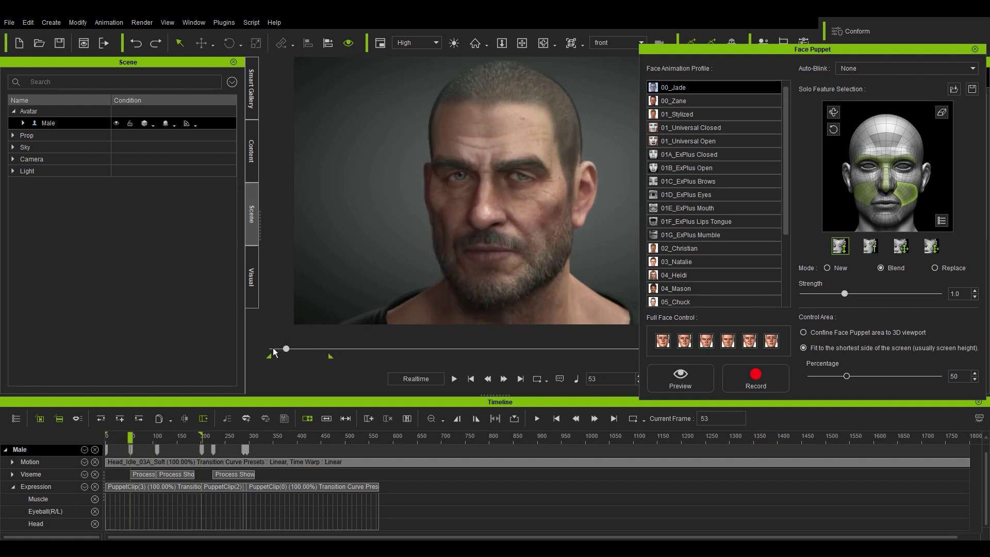
left_click(750, 370)
key("space")
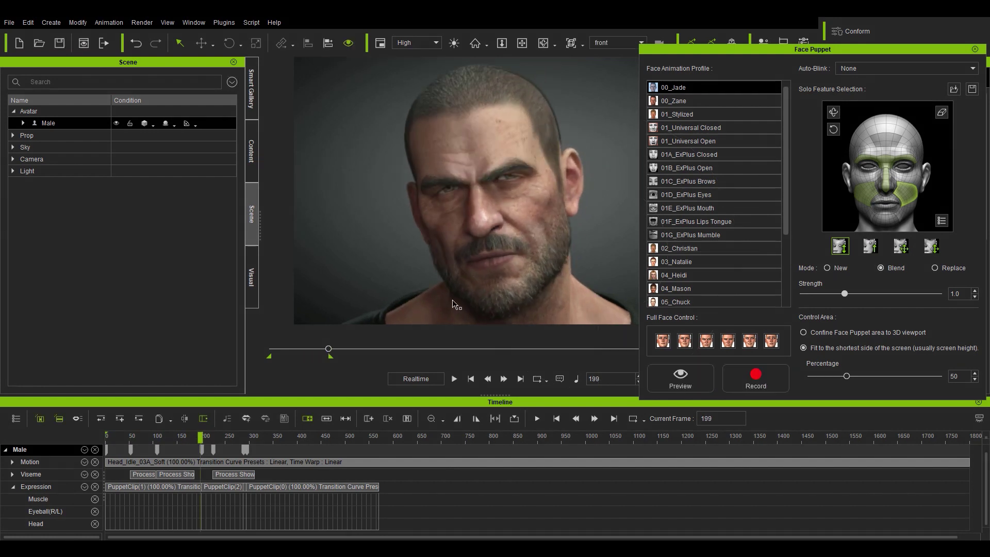
left_click_drag(326, 351, 252, 351)
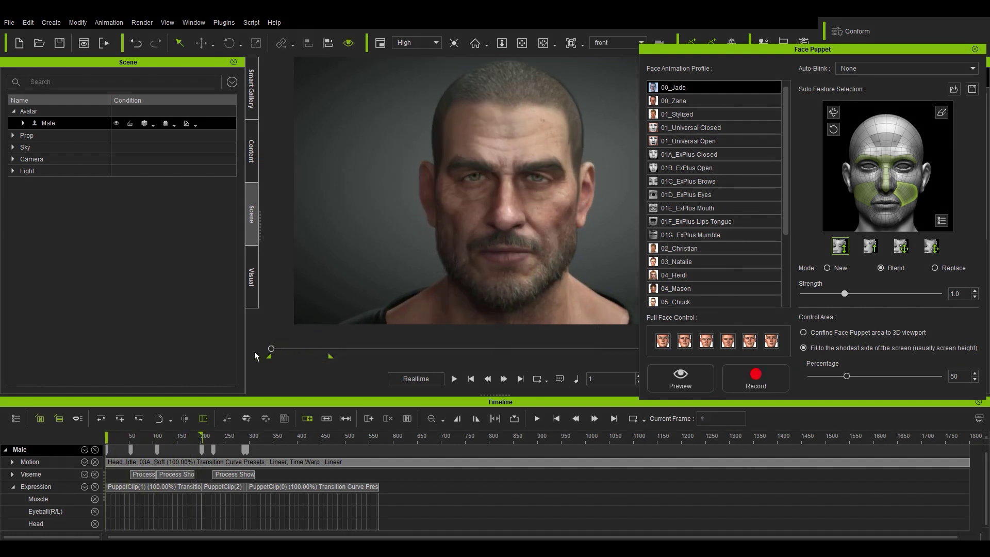
left_click(454, 379)
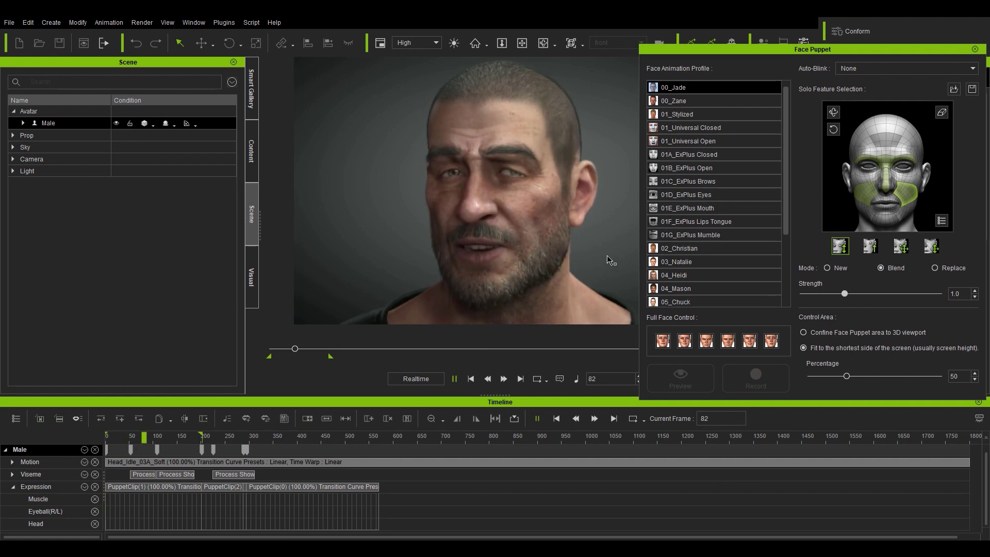